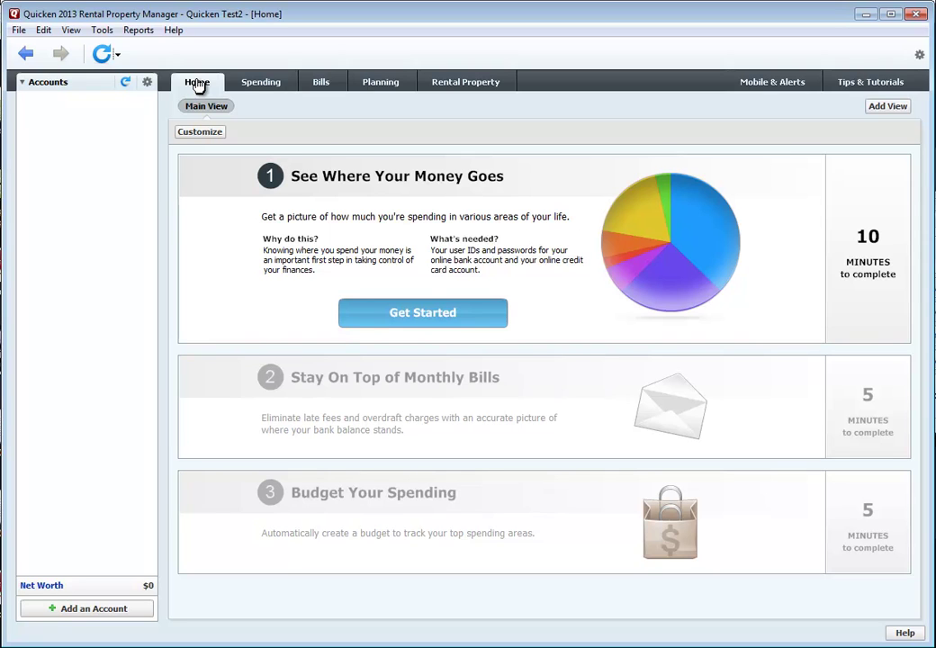
# Start adding a rental property, using its street address as the property name and the same text as its tag
pyautogui.click(452, 88)
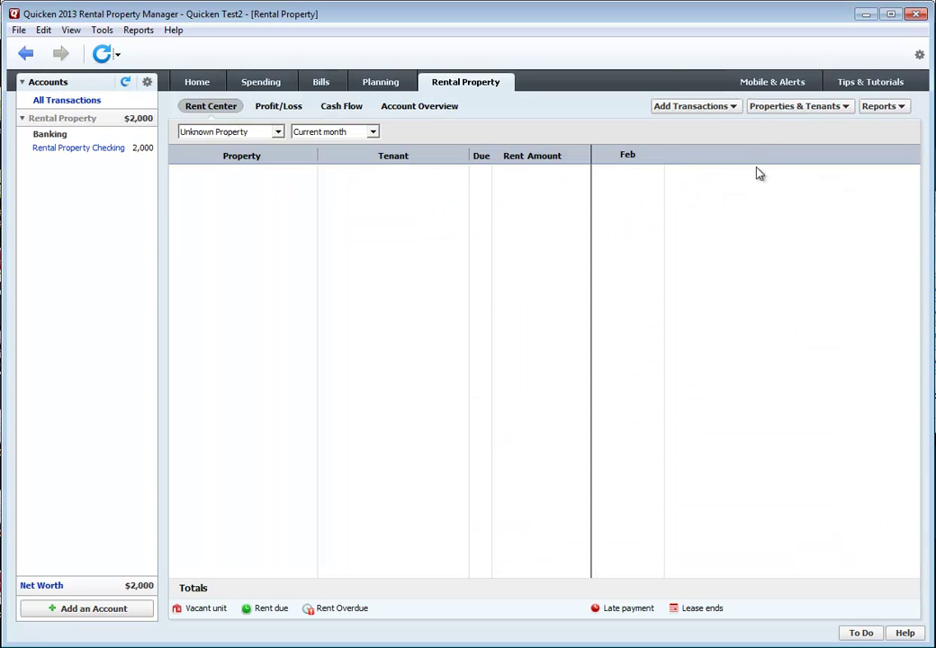
pyautogui.click(788, 111)
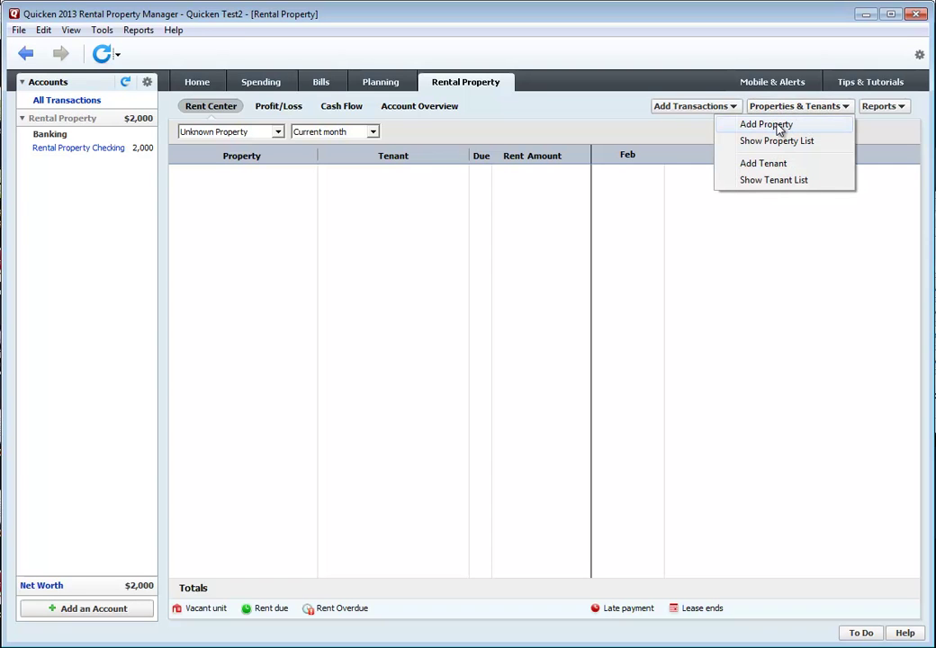
pyautogui.click(780, 128)
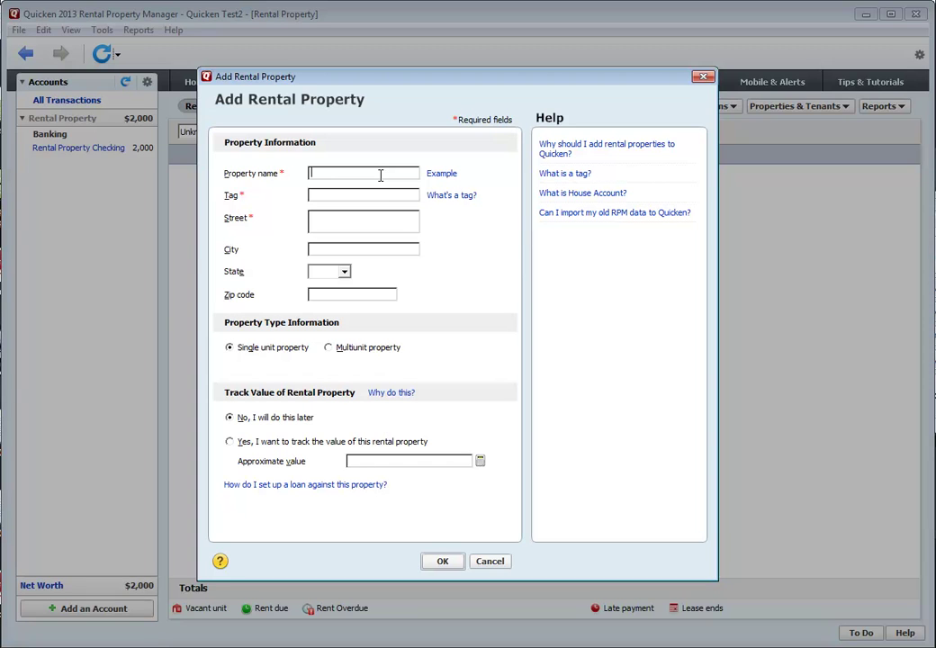
pyautogui.write('123 Smith St')
pyautogui.click(341, 196)
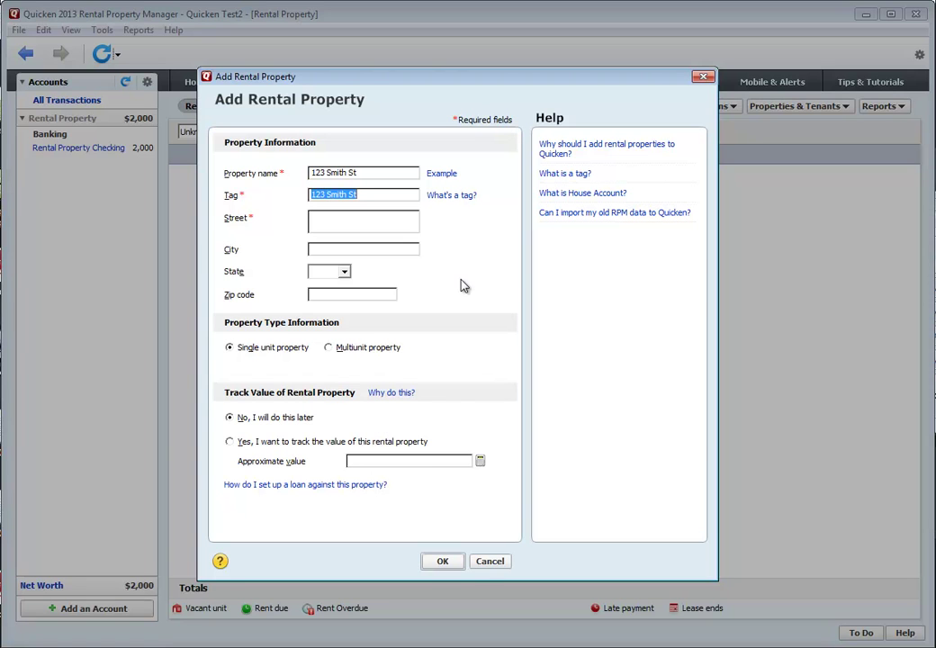
# Fill in the rental property's street address and city
pyautogui.click(329, 223)
pyautogui.write('123 St')
pyautogui.press('BackSpace')
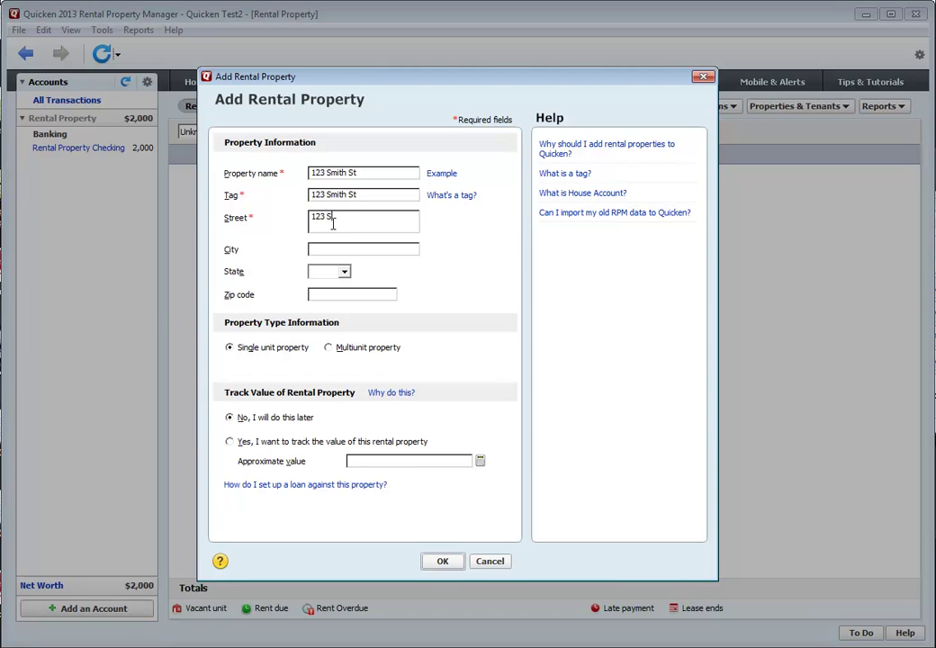
pyautogui.write('mith St')
pyautogui.click(317, 251)
pyautogui.write('Miami')
# Set the rental property's state to FL
pyautogui.click(346, 278)
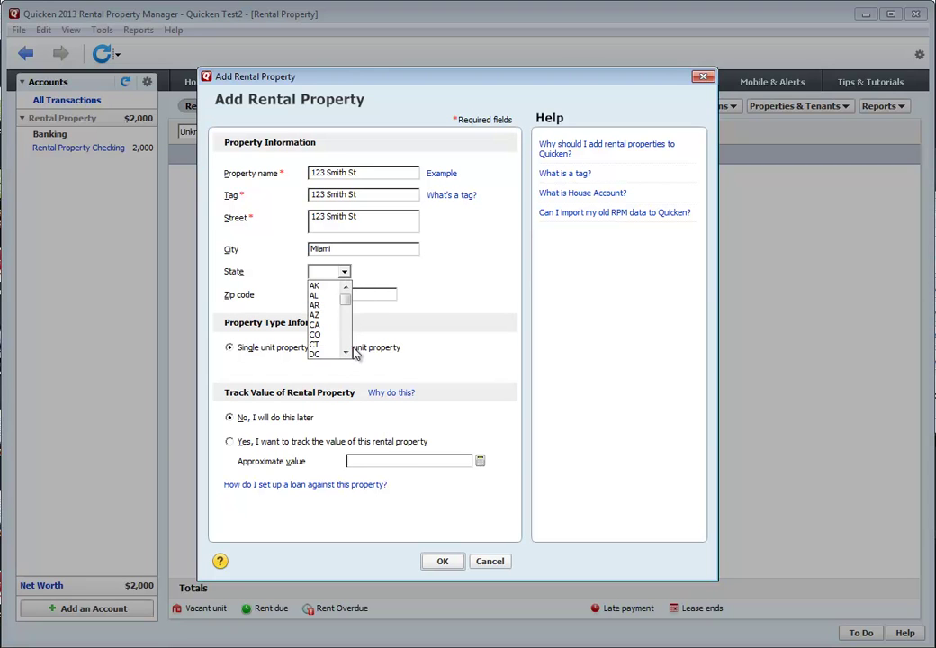
pyautogui.click(347, 353)
pyautogui.click(346, 353)
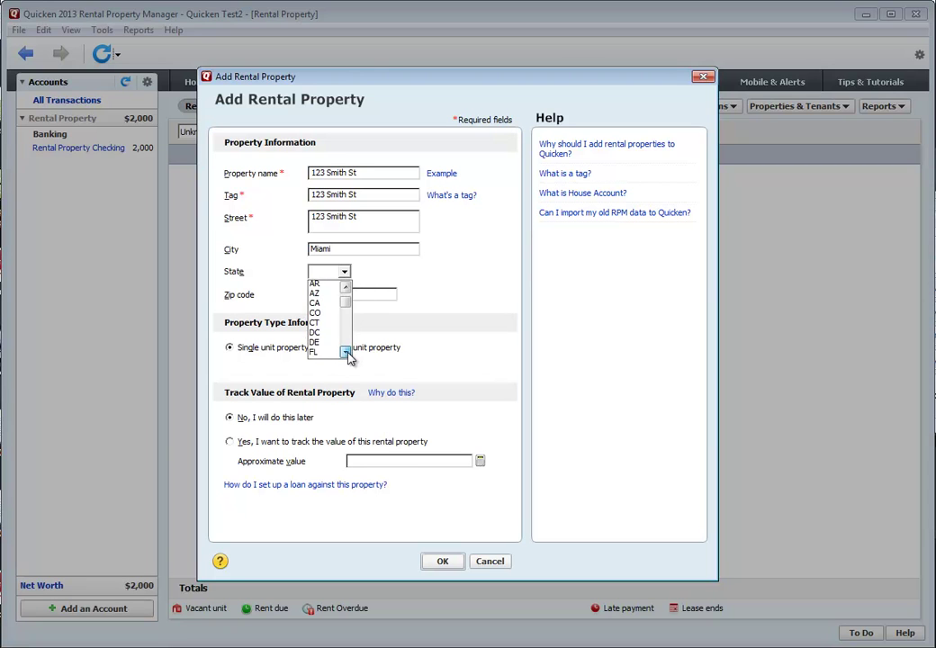
pyautogui.click(347, 353)
pyautogui.click(326, 344)
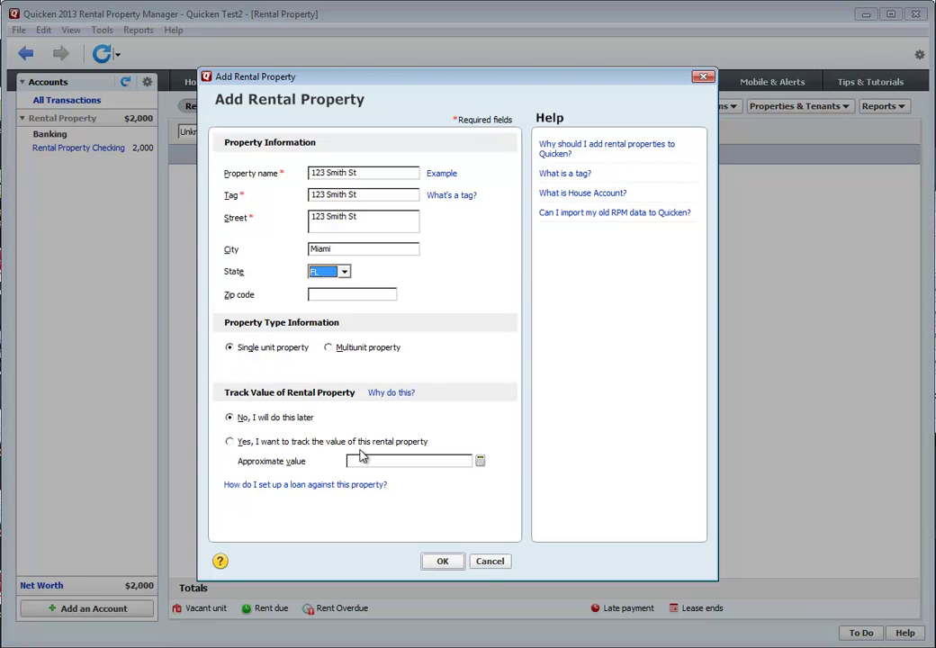
# Choose to track the value of the rental property, with an approximate value of 500,000
pyautogui.click(229, 442)
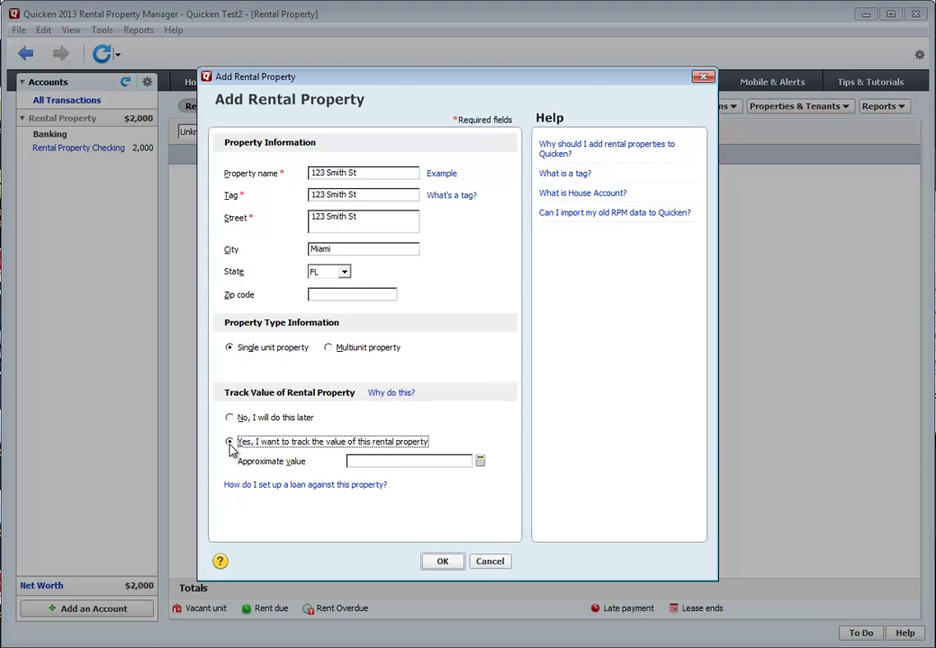
pyautogui.click(358, 461)
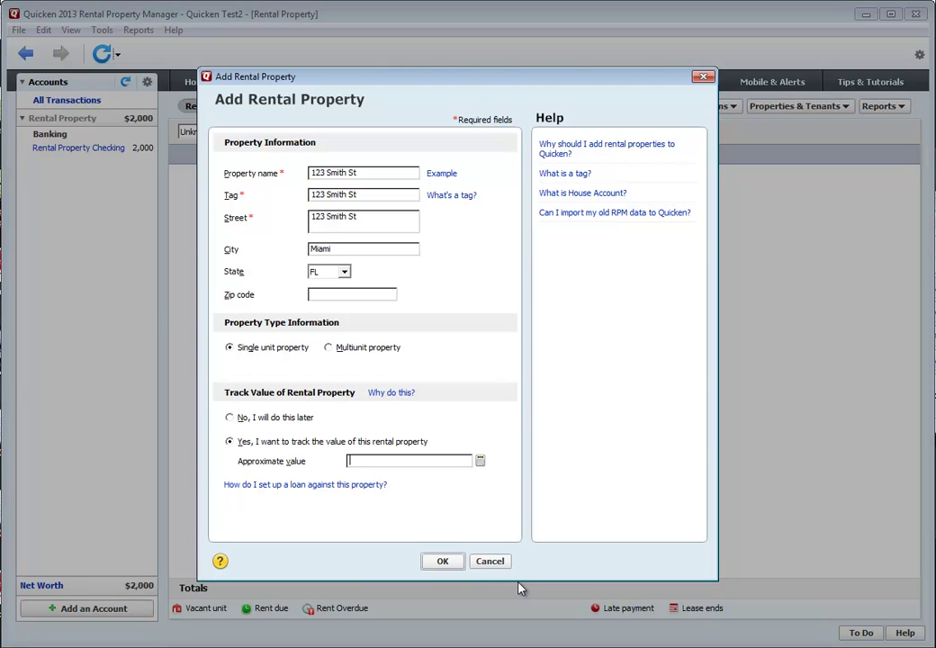
pyautogui.write('500,000')
# Make it a multiunit property and name the first two units Unit 1 and Unit 2a
pyautogui.click(330, 350)
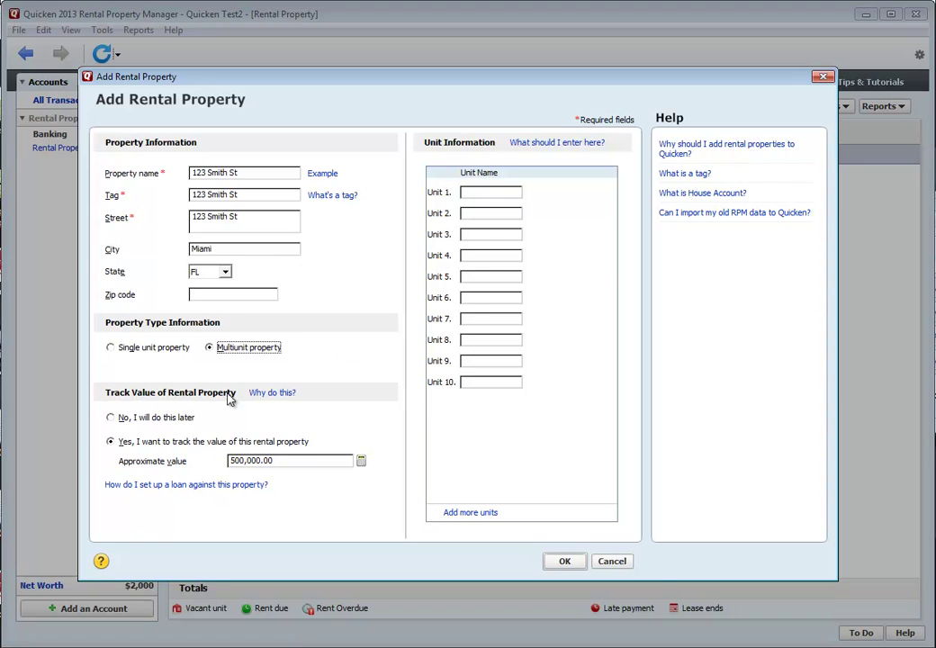
pyautogui.click(484, 194)
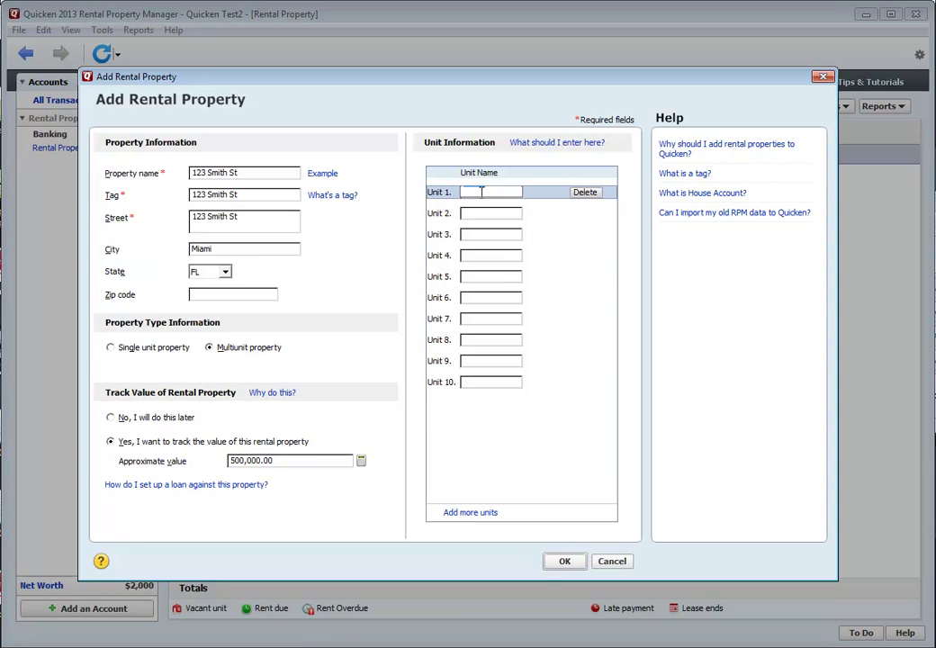
pyautogui.write('Unit 1')
pyautogui.click(477, 212)
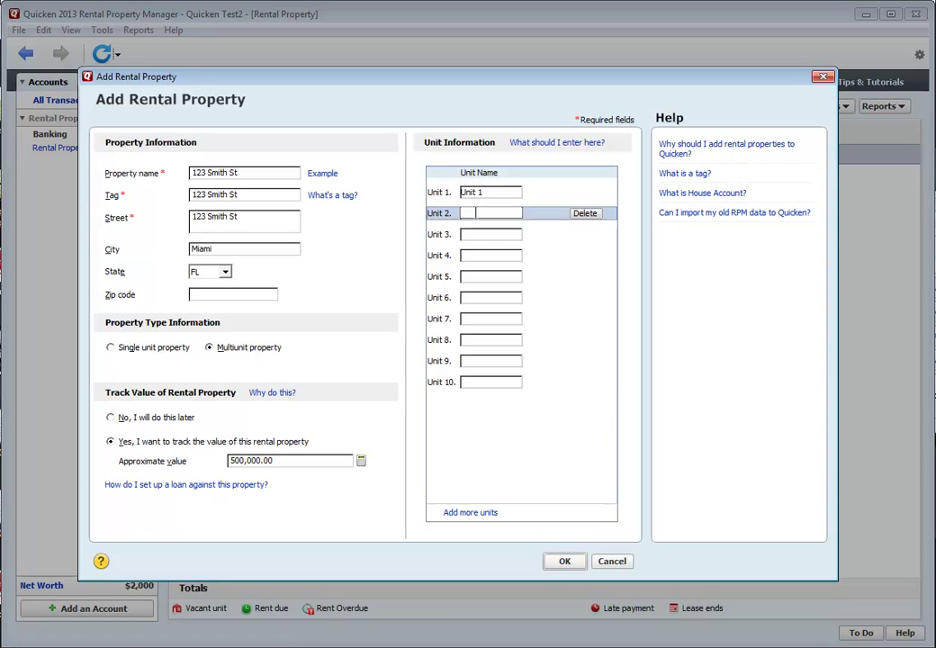
pyautogui.write('Unit 2a')
# Name the third and fourth units Unit 2b and Unit3, and save the rental property
pyautogui.click(482, 233)
pyautogui.write('Uni')
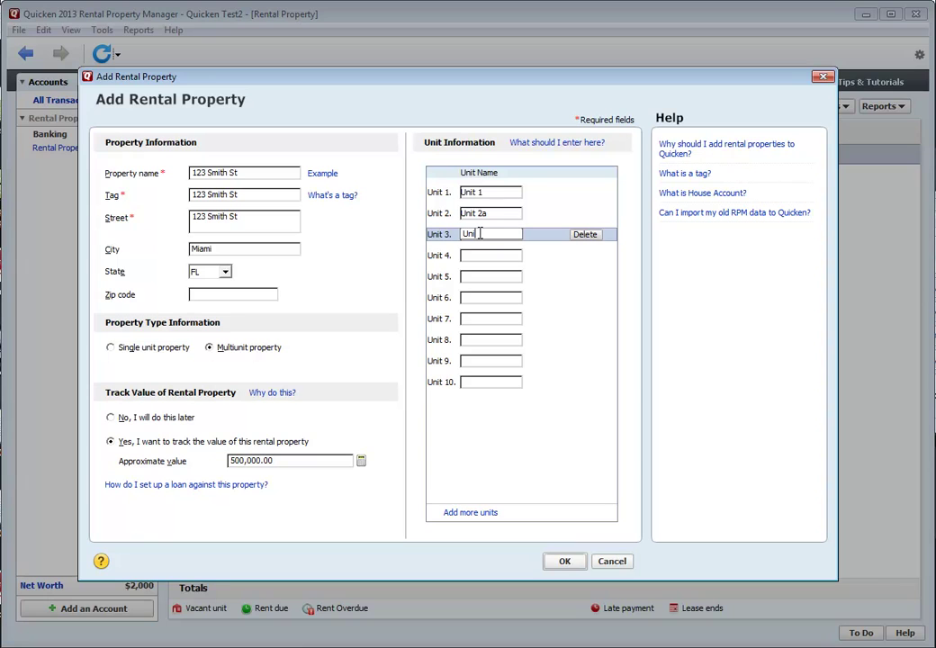
pyautogui.write('t 2b')
pyautogui.click(482, 256)
pyautogui.write('Uni')
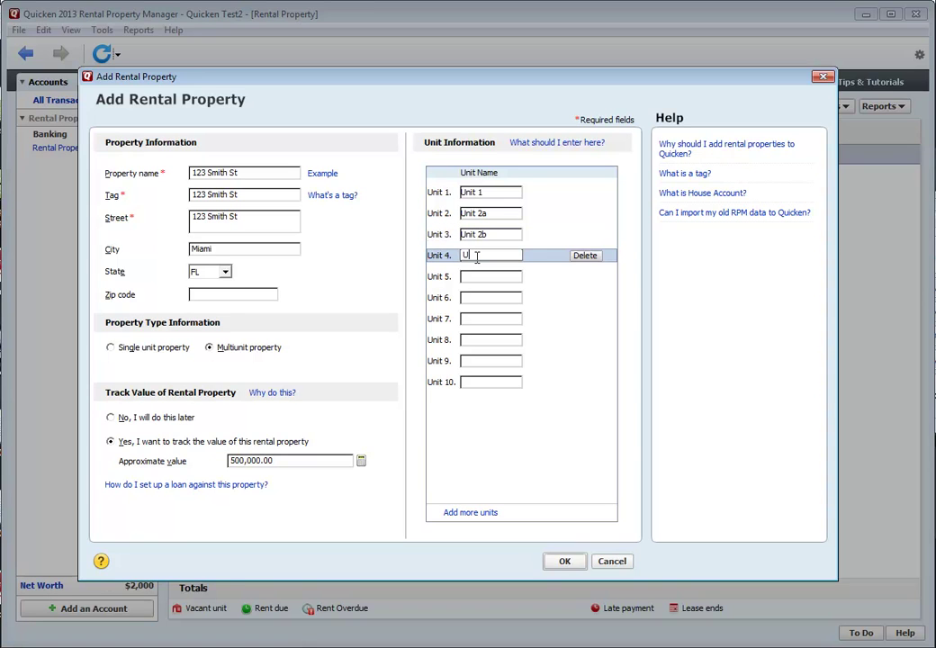
pyautogui.write('t 3')
pyautogui.click(564, 562)
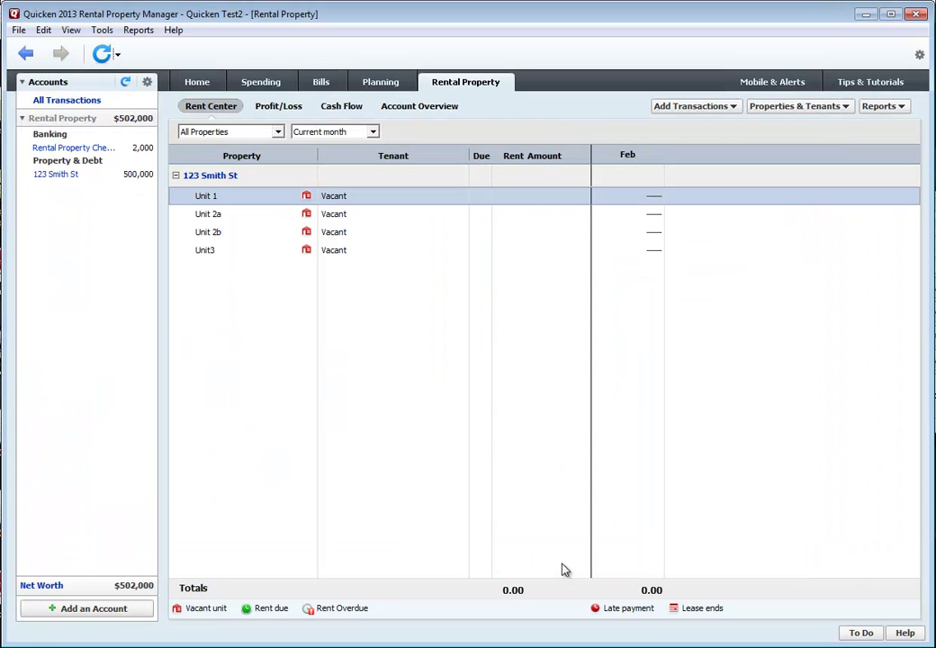